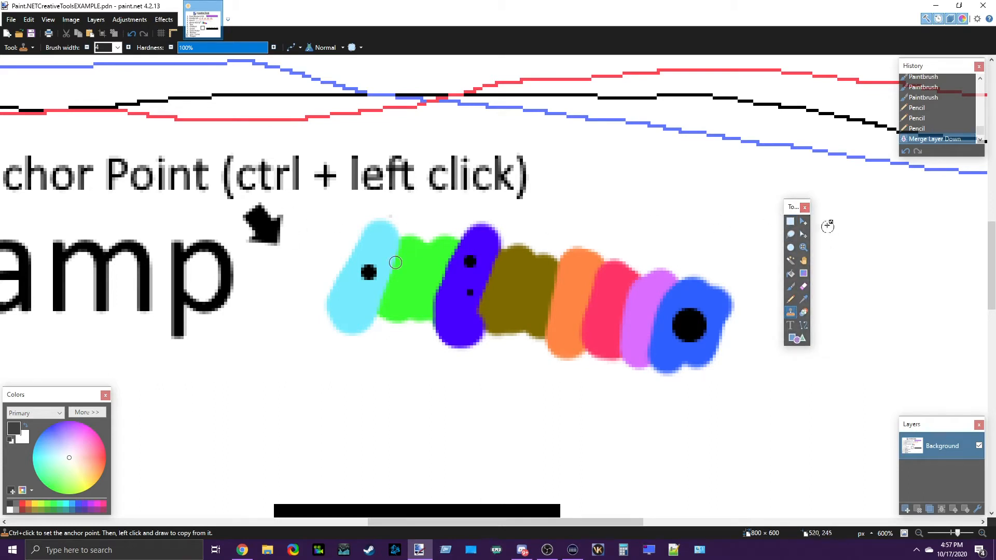
Step: Clone clean colour from each stroke over the black dots on the light-blue and purple strokes, using Clone Stamp at brush width 4
left_click_drag(794, 209, 886, 221)
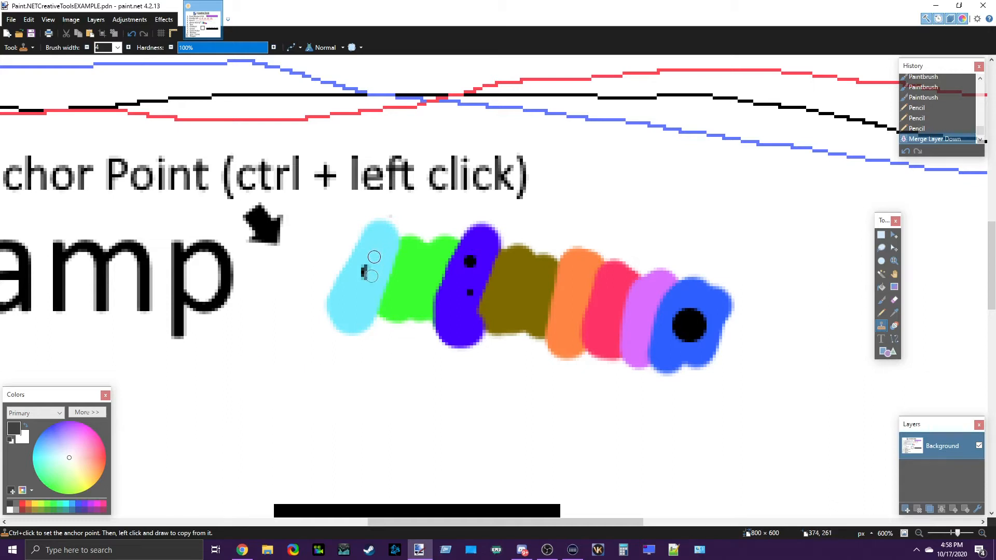
left_click_drag(371, 276, 371, 277)
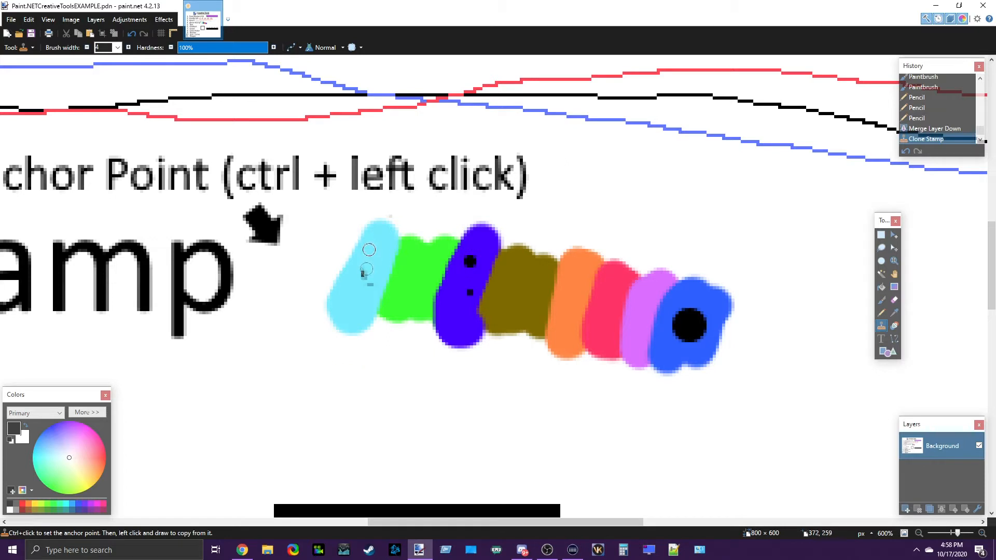
left_click_drag(363, 282, 365, 285)
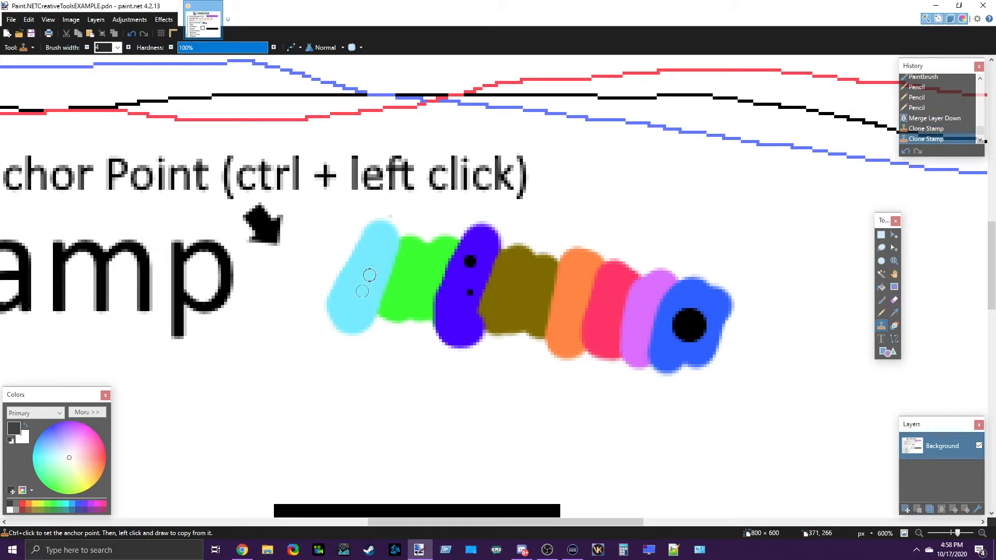
left_click_drag(362, 292, 361, 298)
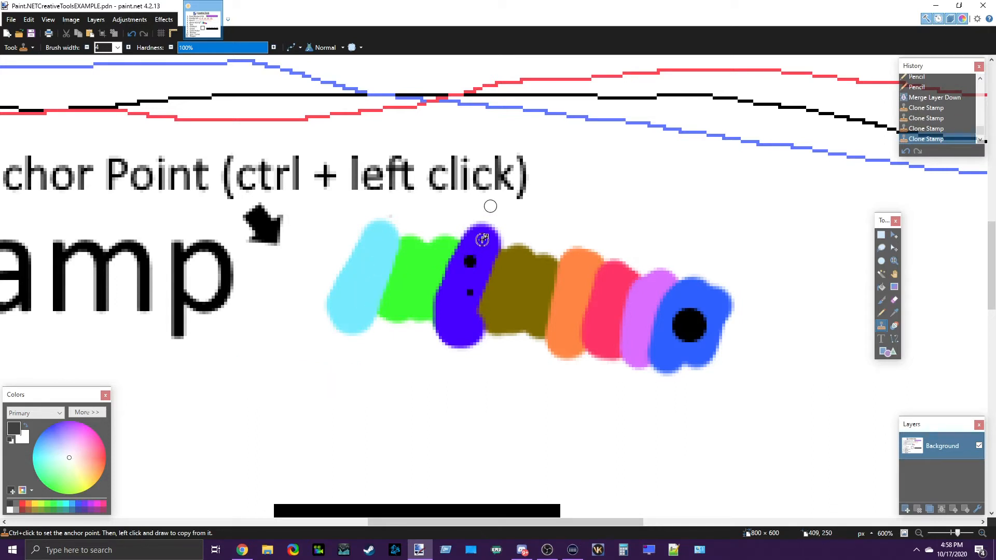
left_click(480, 237, "ctrl")
left_click_drag(471, 255, 469, 289)
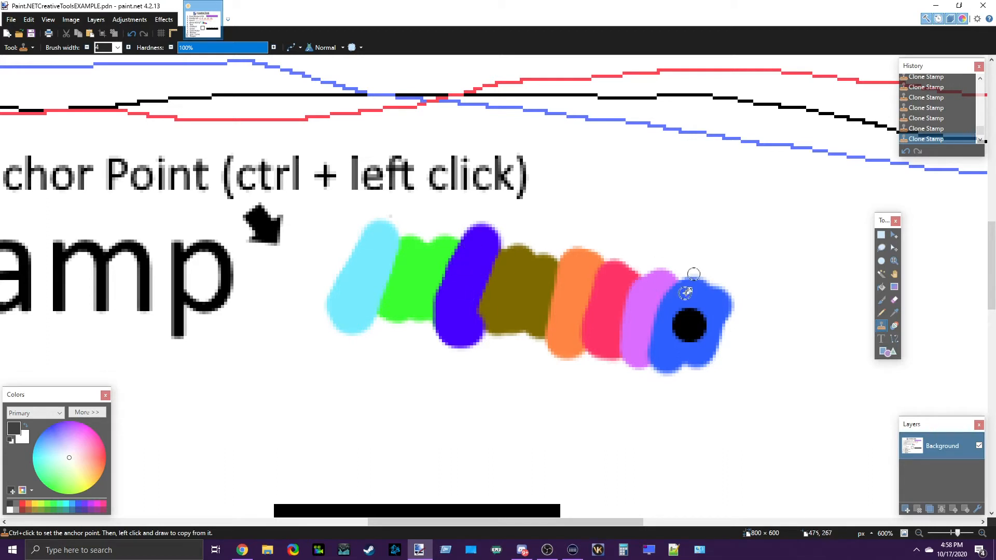
Step: Cover the large black dot on the blue stroke by cloning clean blue from the same stroke, re-anchoring to even out the patch
left_click_drag(689, 310, 672, 329)
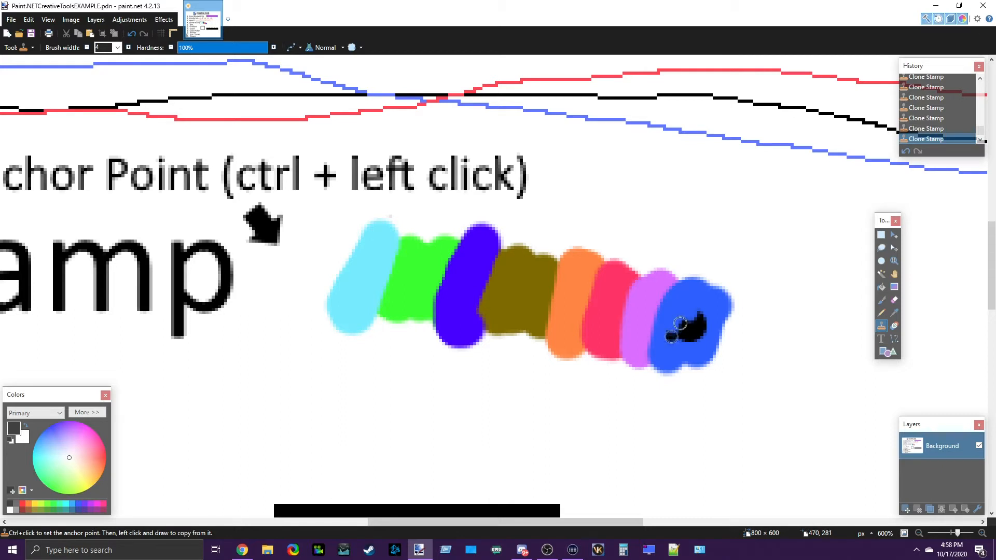
left_click_drag(671, 339, 671, 349)
mouse_move(670, 352)
left_mouse_down()
mouse_move(693, 325)
mouse_move(687, 301)
left_mouse_up()
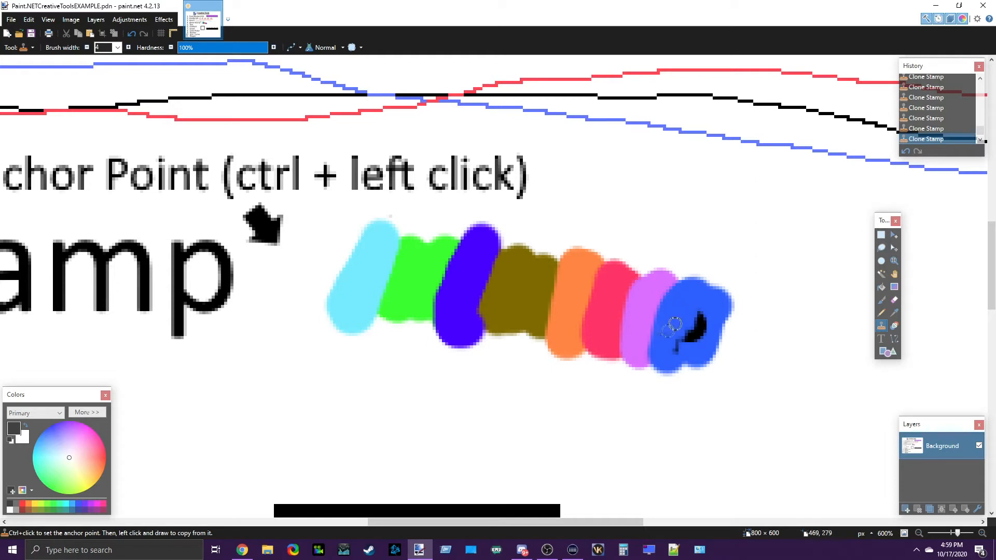
mouse_move(695, 311)
left_mouse_down()
mouse_move(694, 308)
mouse_move(688, 337)
mouse_move(688, 293)
mouse_move(699, 332)
mouse_move(698, 313)
mouse_move(687, 344)
mouse_move(687, 311)
mouse_move(676, 347)
left_mouse_up()
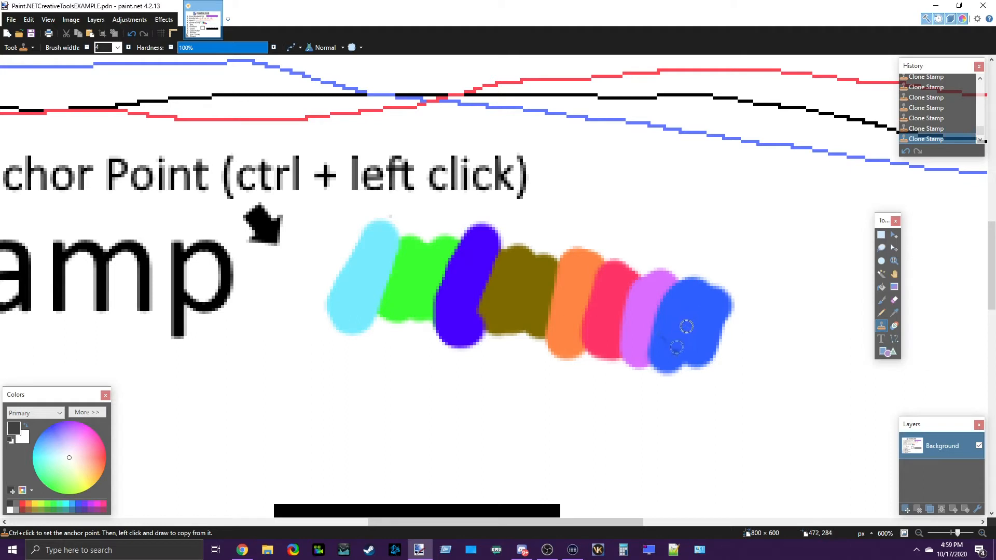
left_click(693, 308, "ctrl")
mouse_move(711, 305)
left_mouse_down()
mouse_move(707, 335)
mouse_move(702, 292)
left_mouse_up()
Step: Duplicate the whole row of coloured strokes onto the blank area to its right with Clone Stamp at brush width 20, anchored at the row's upper-left edge
left_click(118, 47)
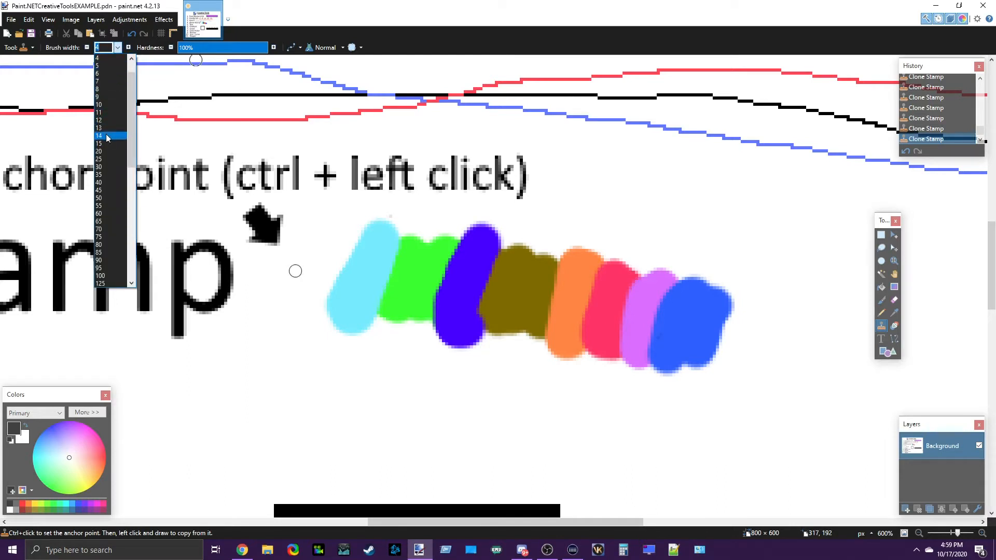
left_click(104, 120)
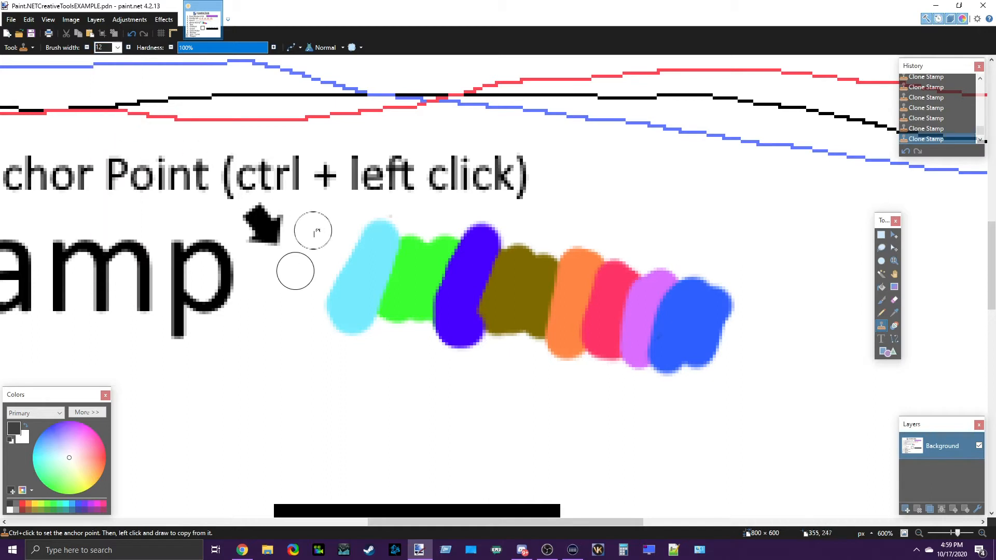
left_click(118, 47)
left_click(103, 88)
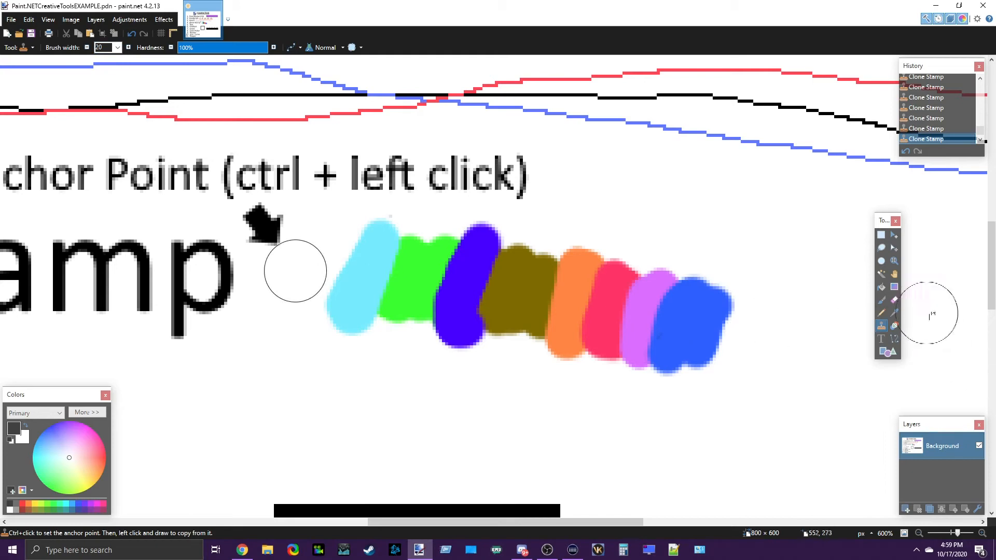
scroll(466, 478, "down", 2)
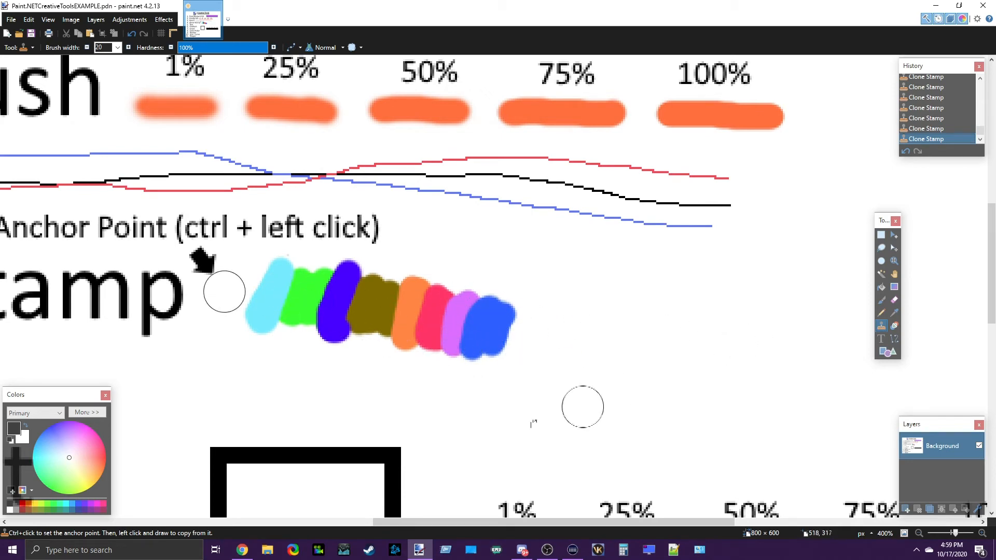
scroll(416, 526, "right", 2)
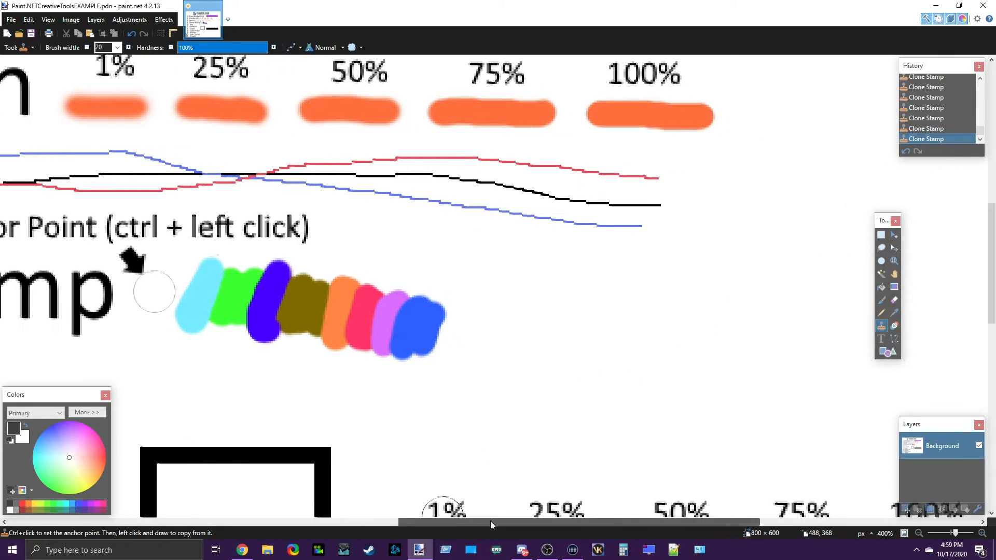
left_click(172, 263, "ctrl")
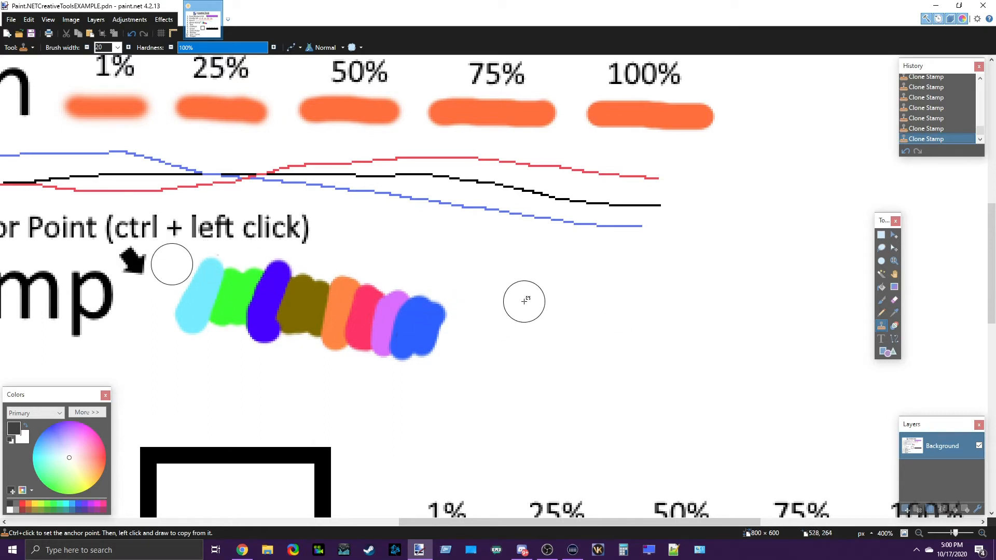
mouse_move(519, 298)
left_mouse_down()
mouse_move(621, 322)
mouse_move(621, 307)
mouse_move(771, 347)
left_mouse_up()
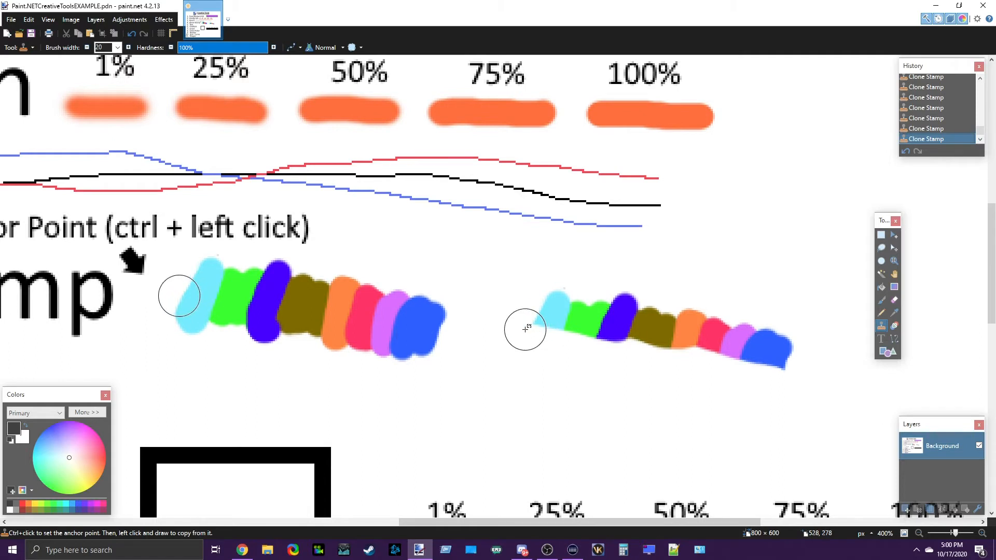
mouse_move(523, 329)
left_mouse_down()
mouse_move(679, 344)
mouse_move(792, 372)
left_mouse_up()
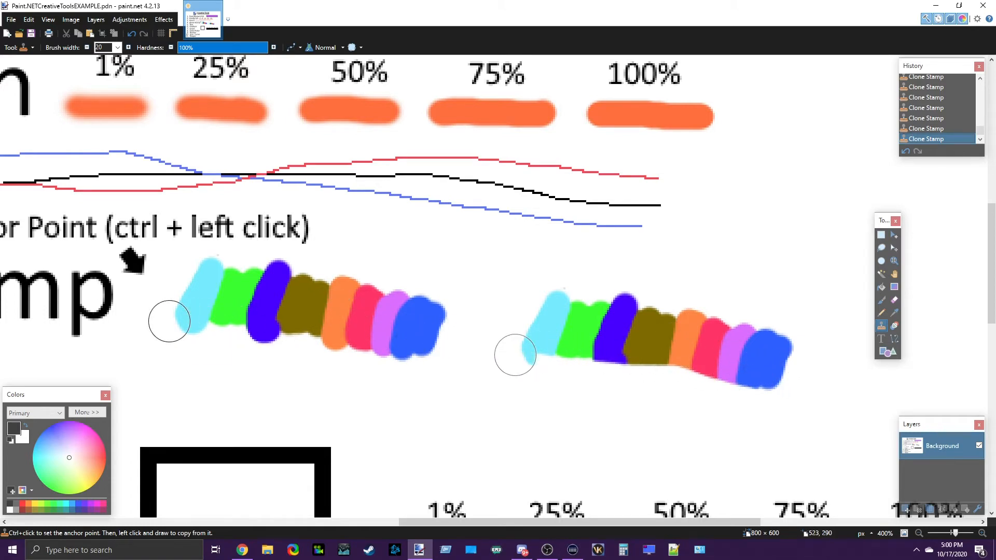
mouse_move(515, 354)
left_mouse_down()
mouse_move(681, 372)
mouse_move(781, 397)
left_mouse_up()
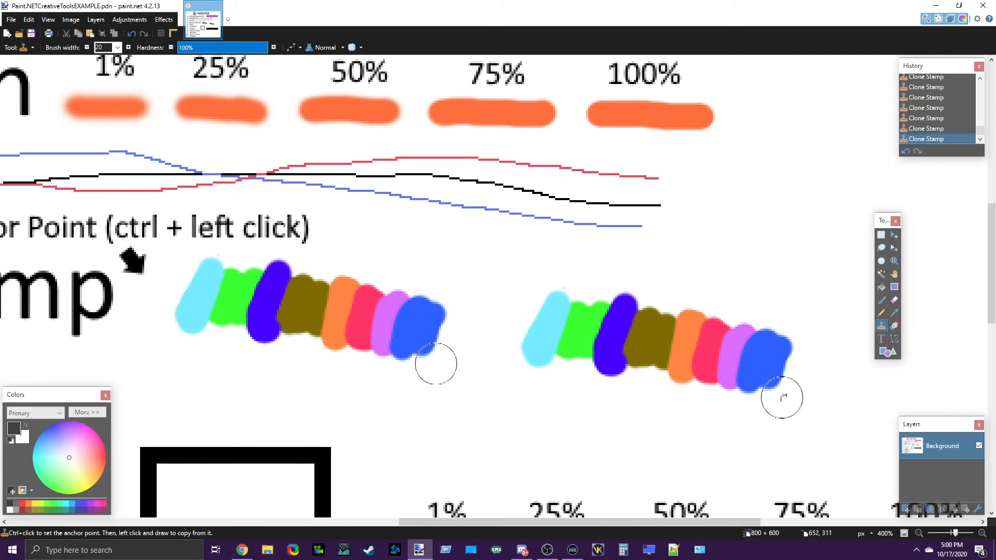
Step: Start a Calibri text entry just right of the "Text" list item, with the font size set to 24
scroll(596, 306, "down", 4)
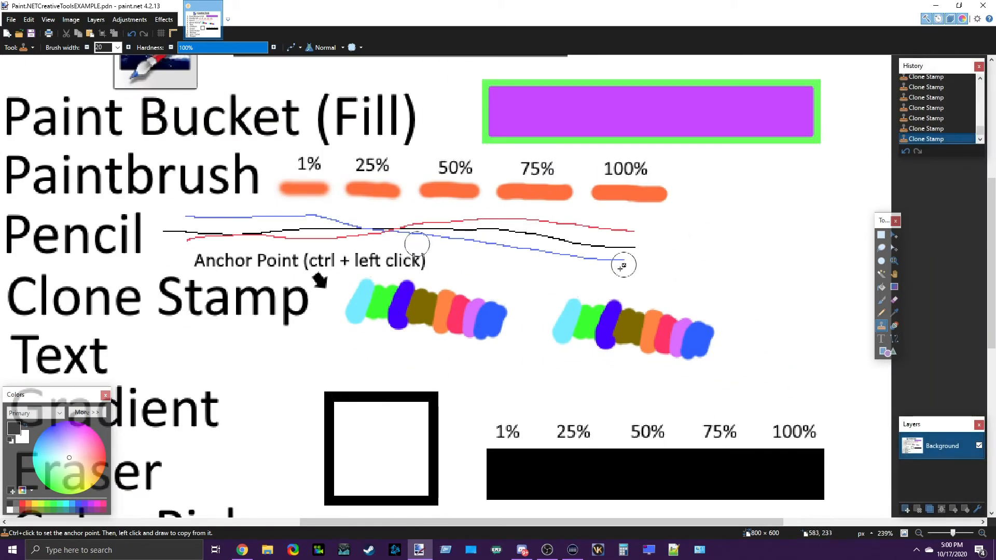
scroll(415, 319, "down", 1)
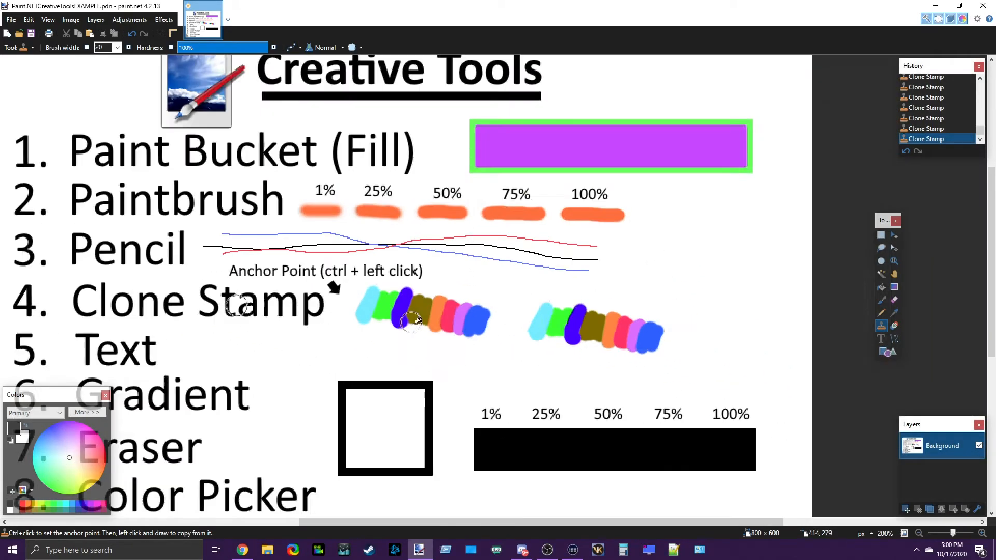
scroll(418, 321, "down", 1)
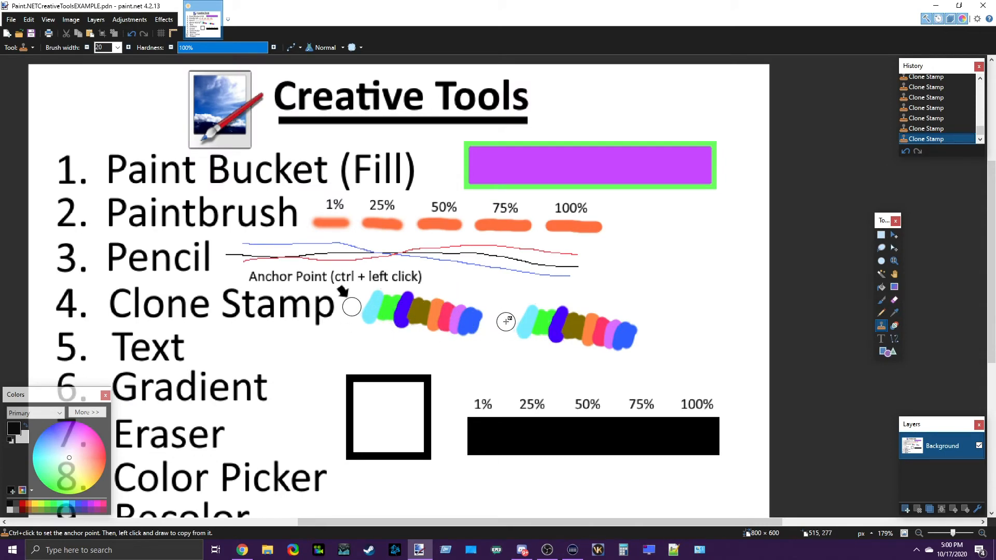
scroll(481, 317, "up", 2)
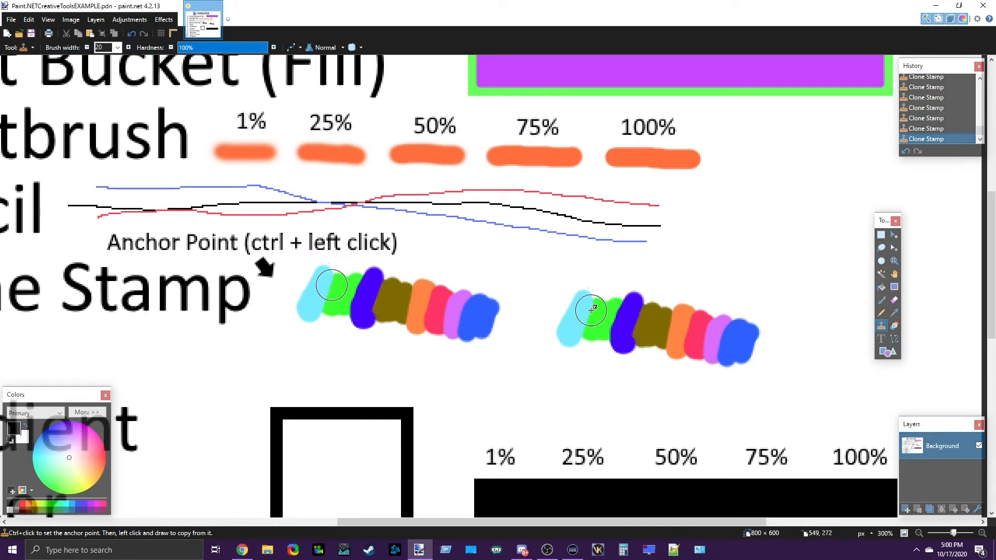
scroll(593, 313, "down", 1)
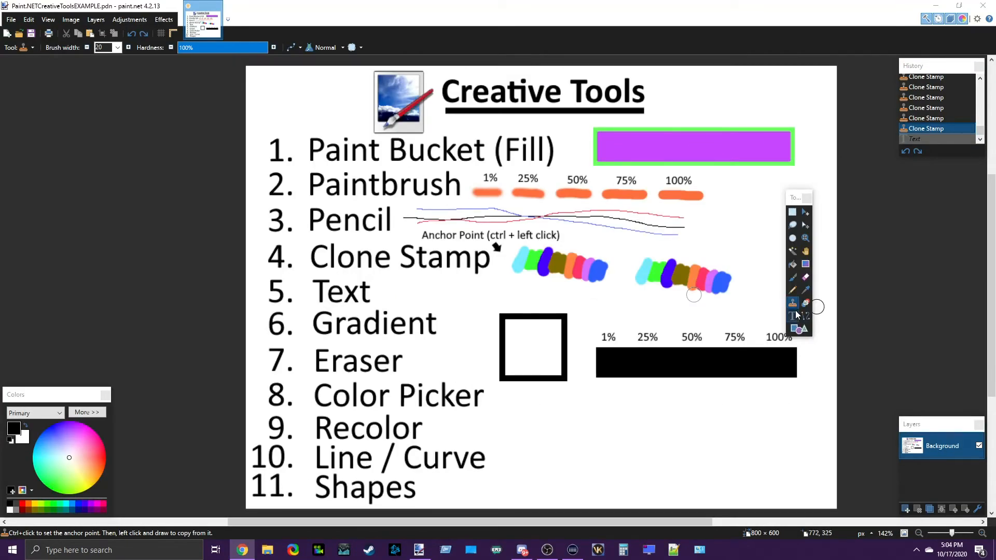
left_click(793, 315)
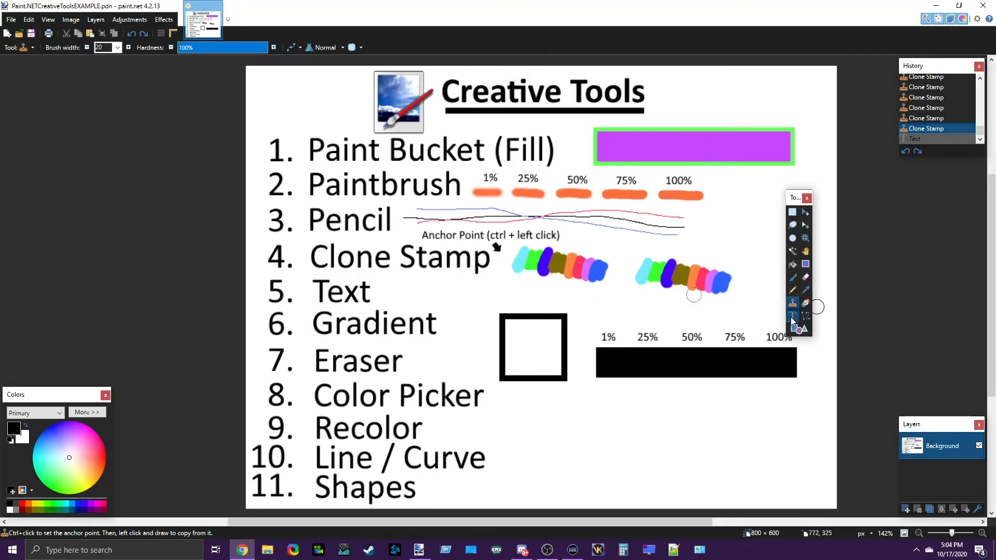
left_click(393, 291)
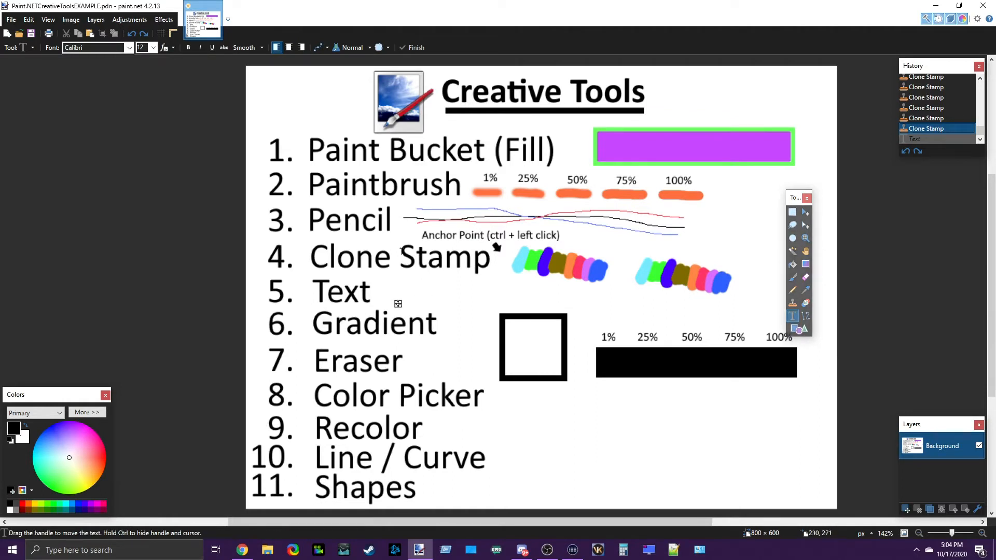
left_click(153, 48)
left_click(151, 136)
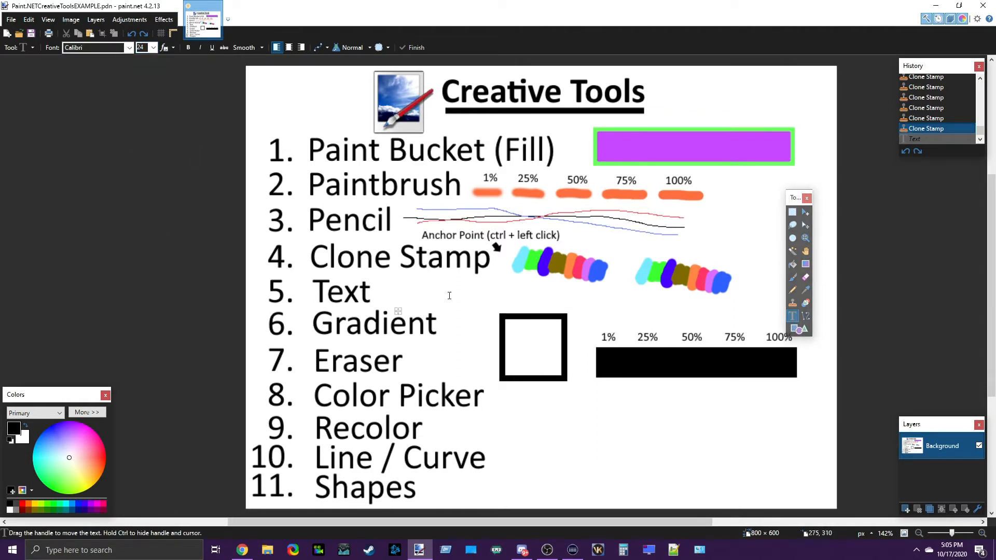